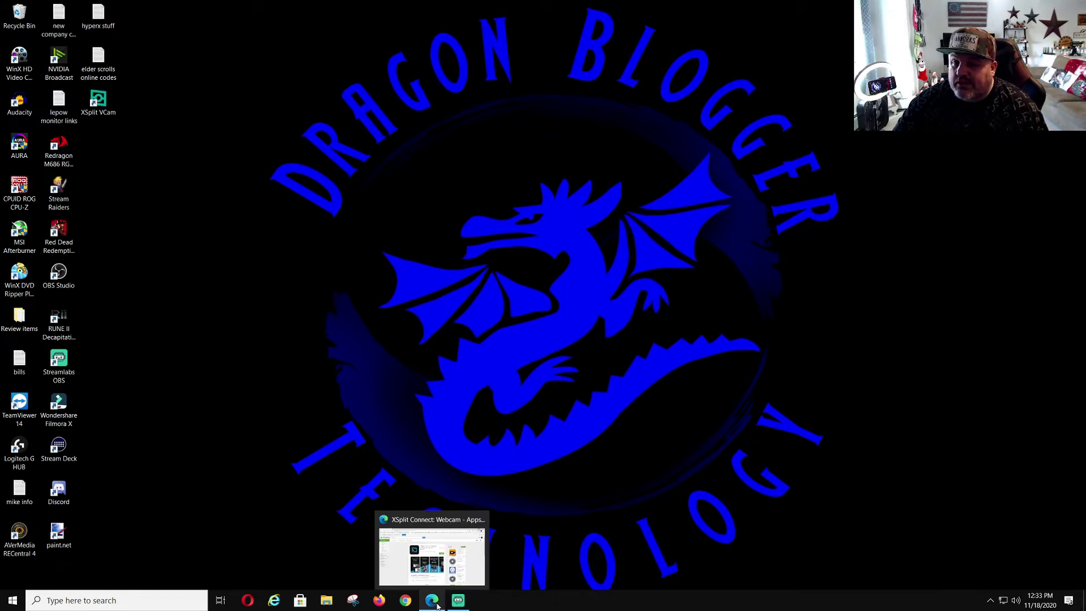
{"action": "left_click", "coordinate": [433, 602]}
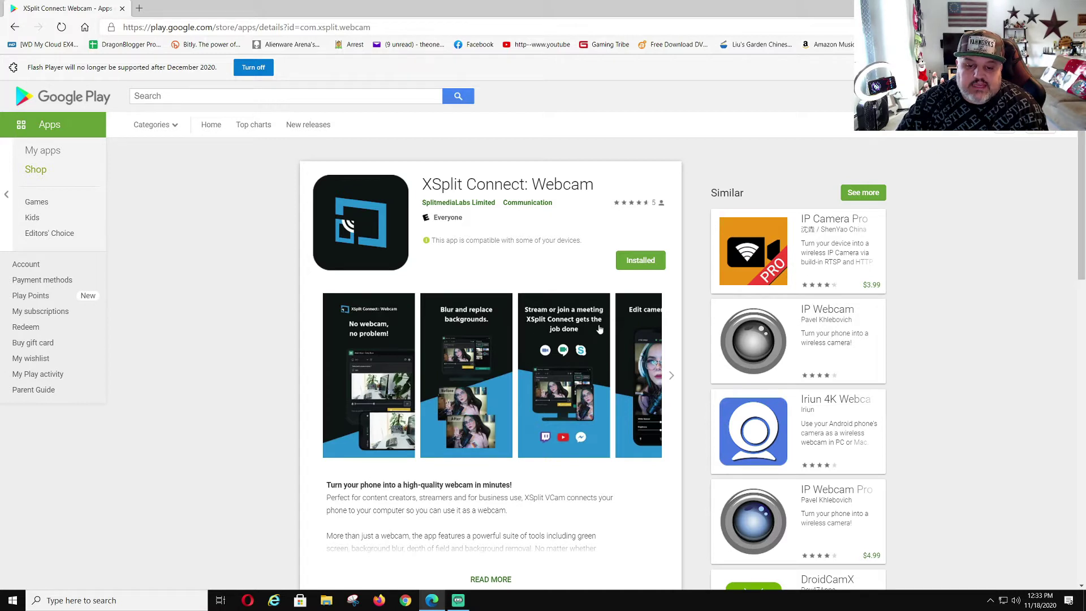
{"action": "left_click", "coordinate": [672, 375]}
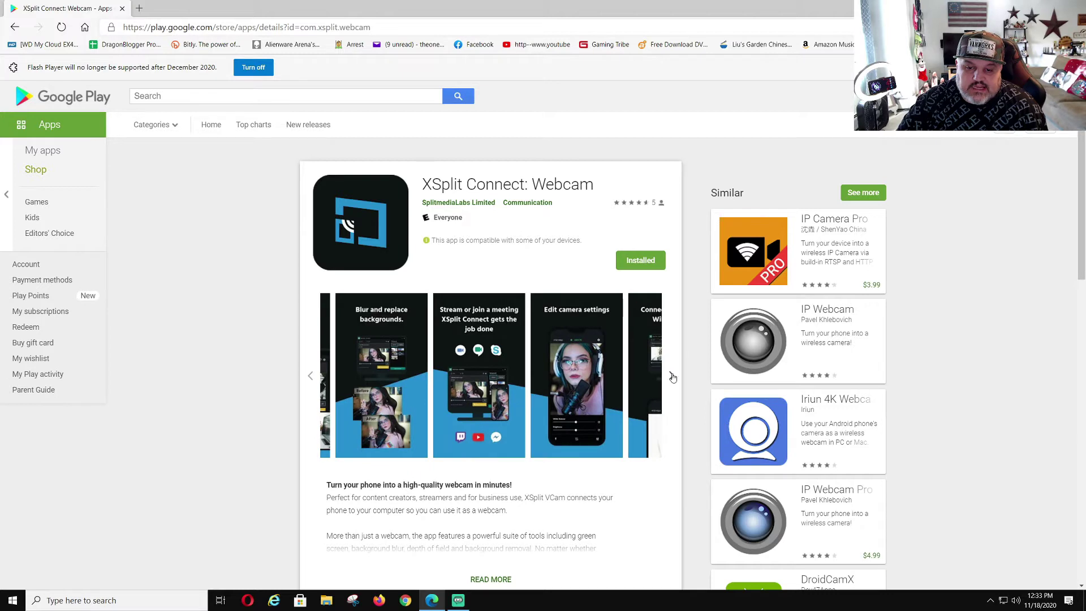
{"action": "left_click", "coordinate": [673, 375]}
{"action": "left_click", "coordinate": [672, 376]}
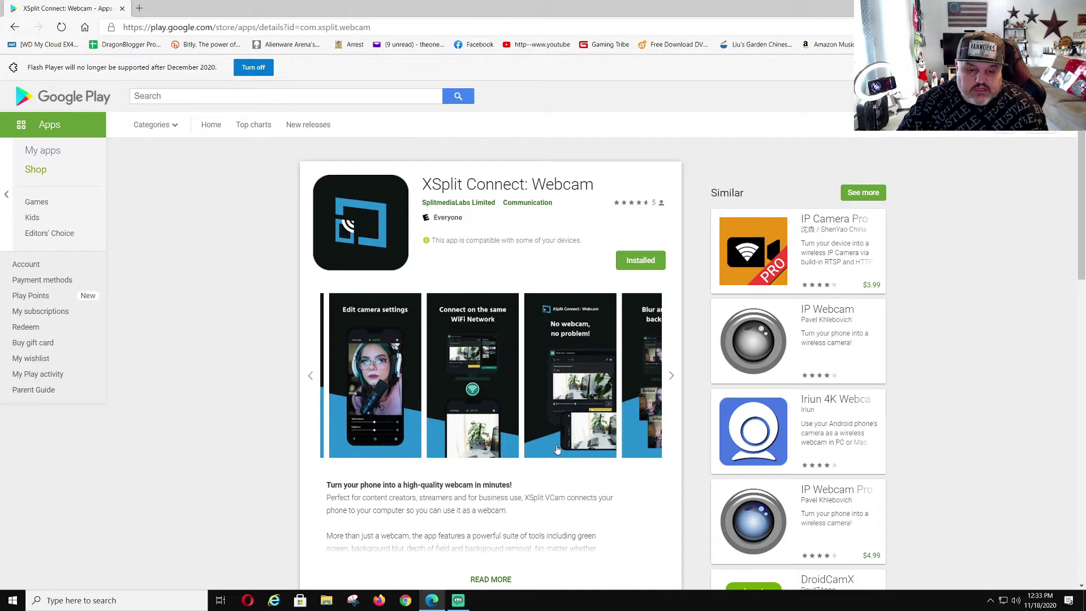
{"action": "scroll", "coordinate": [557, 450], "scroll_direction": "down", "scroll_amount": 5}
{"action": "scroll", "coordinate": [560, 365], "scroll_direction": "up", "scroll_amount": 4}
{"action": "scroll", "coordinate": [562, 286], "scroll_direction": "up", "scroll_amount": 1}
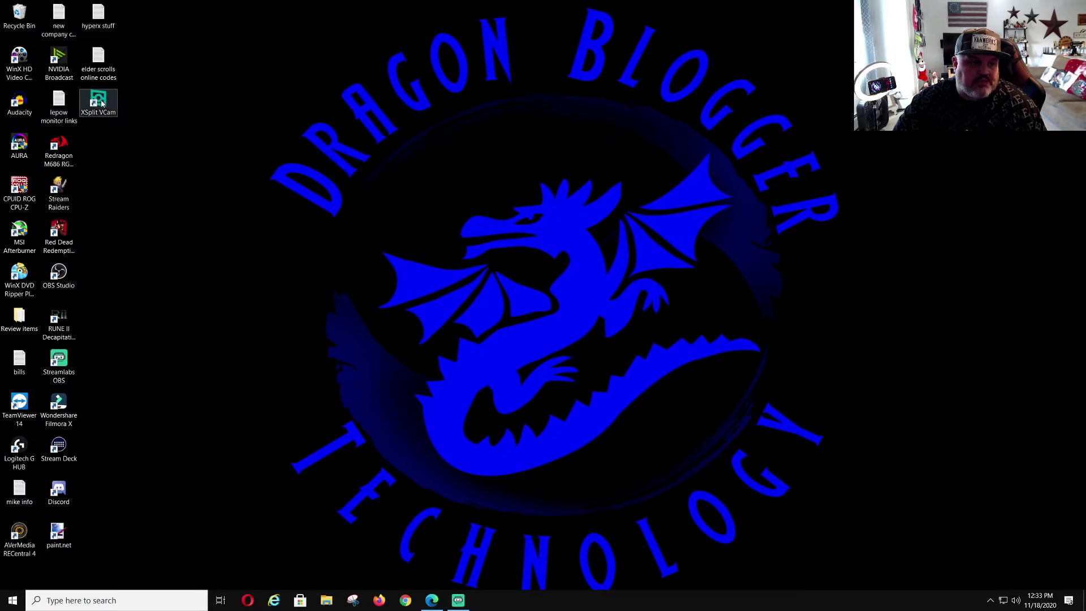
- Launch XSplit VCam from the desktop and expand its camera source list
{"action": "double_click", "coordinate": [98, 100]}
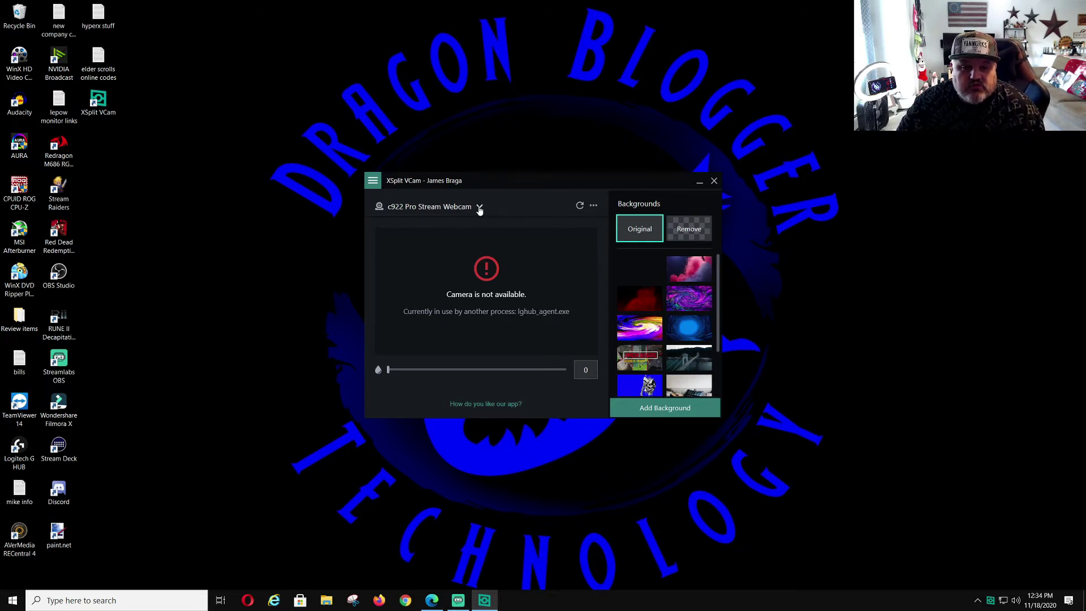
{"action": "left_click", "coordinate": [479, 207]}
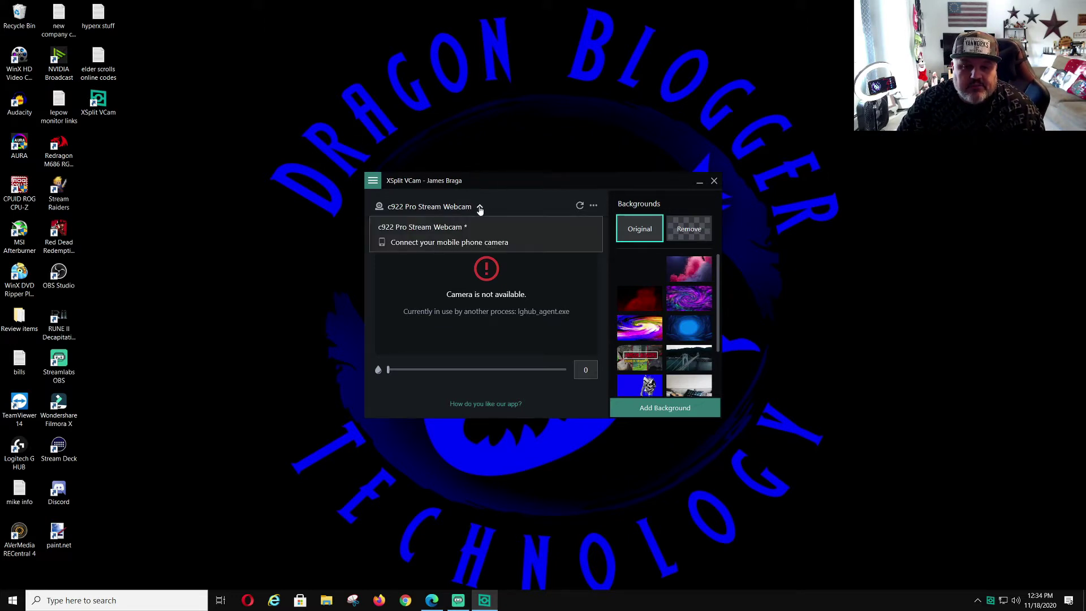
- Choose 'Connect your mobile phone camera' so the moto g(7) supra is detected
{"action": "left_click", "coordinate": [434, 245]}
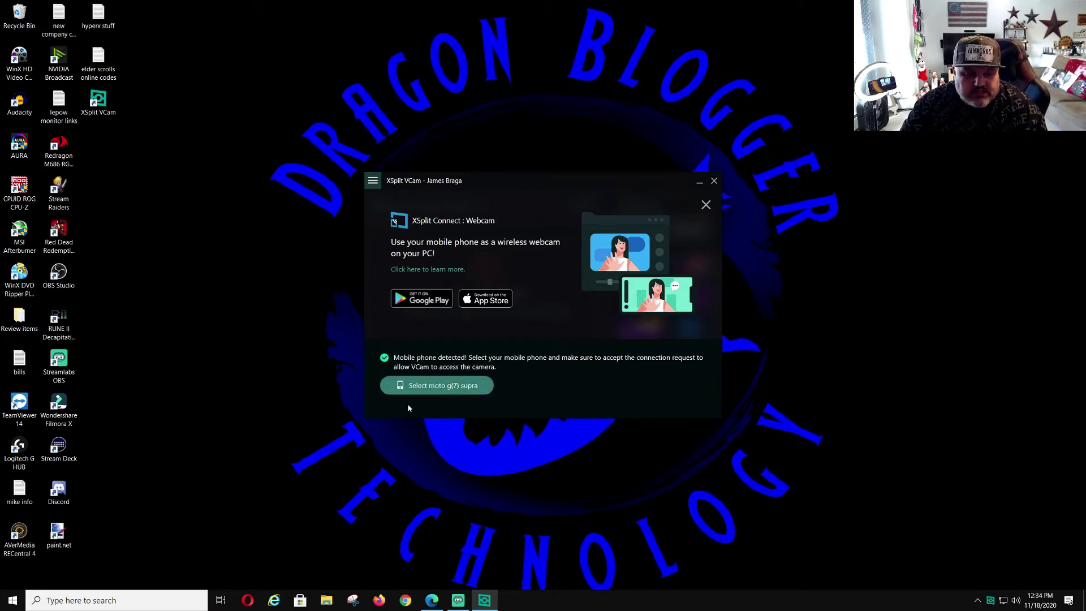
- Select the moto g(7) supra as the camera and approve the connection on the phone
{"action": "left_click", "coordinate": [433, 387]}
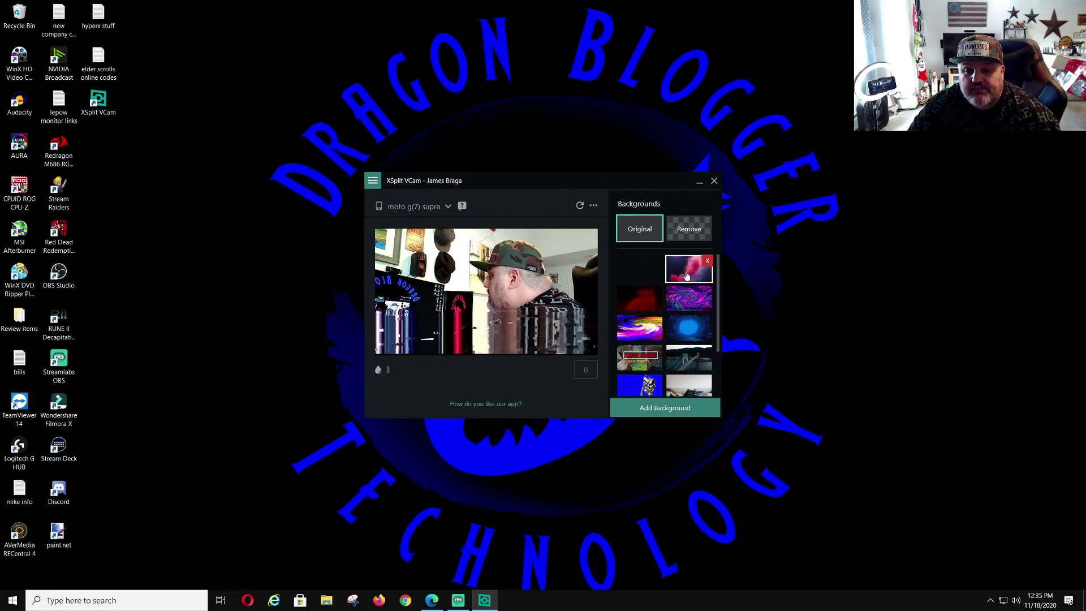
{"action": "mouse_move", "coordinate": [688, 268]}
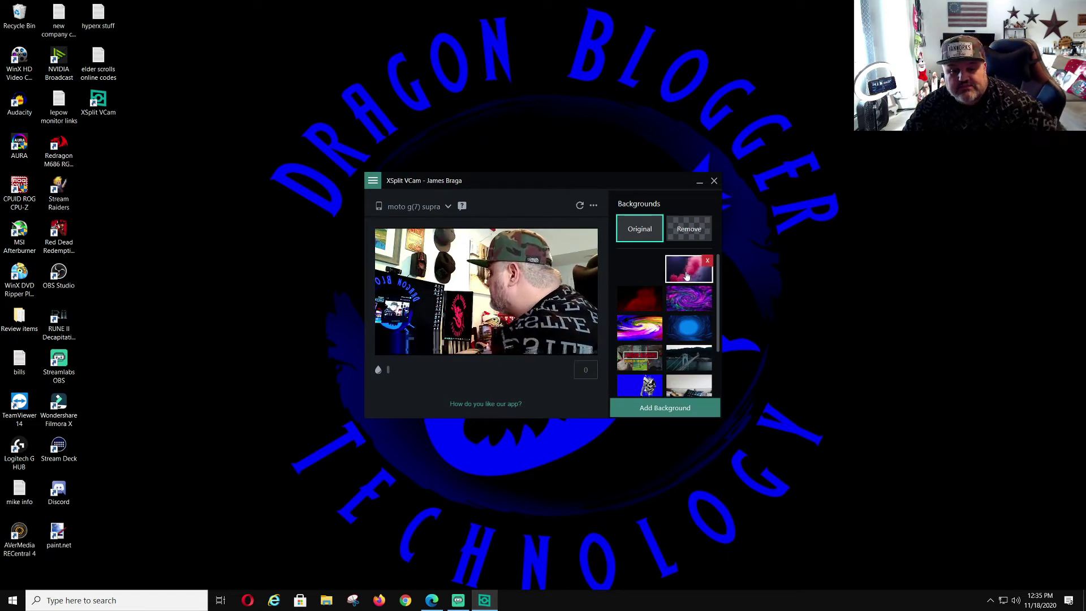
- Apply the pink smoke background, then remove the background entirely
{"action": "left_click", "coordinate": [687, 271]}
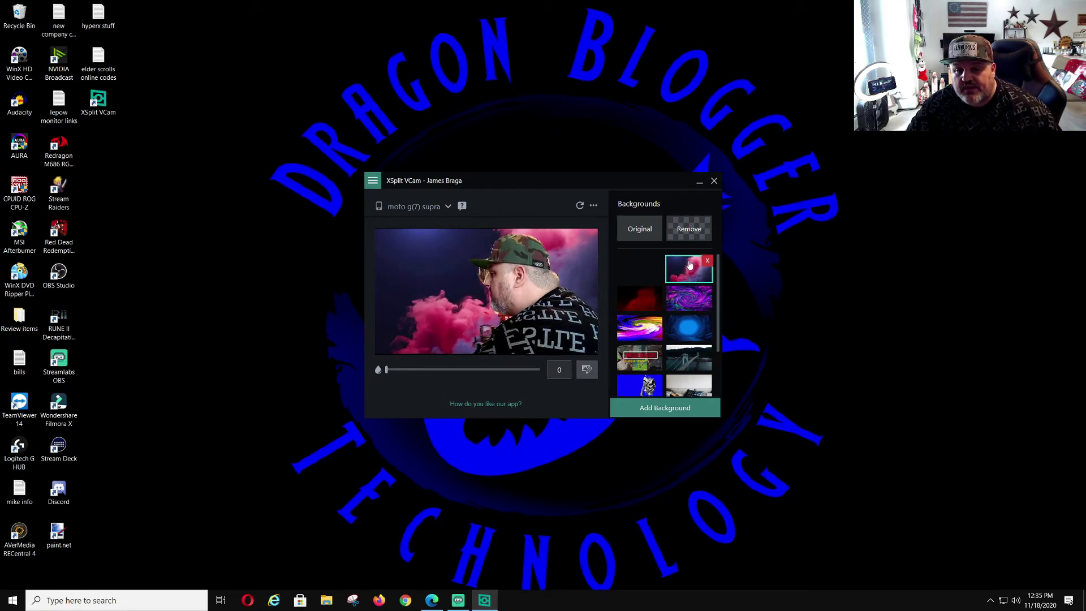
{"action": "left_click", "coordinate": [690, 230]}
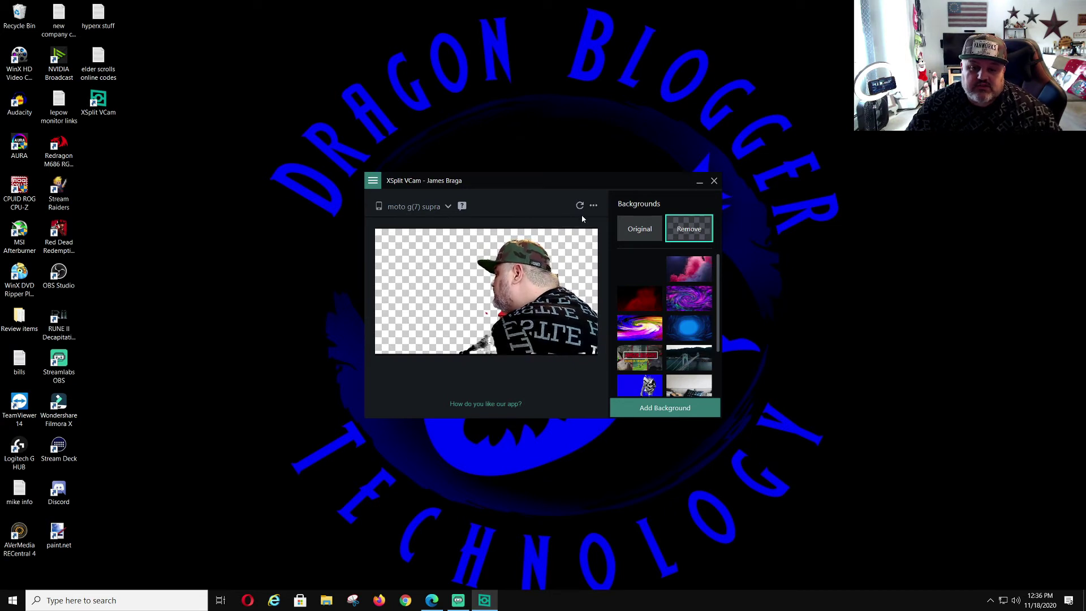
- In Settings, keep hardware acceleration on and toggle Remove Chair off and back on
{"action": "left_click", "coordinate": [373, 182]}
{"action": "left_click", "coordinate": [398, 199]}
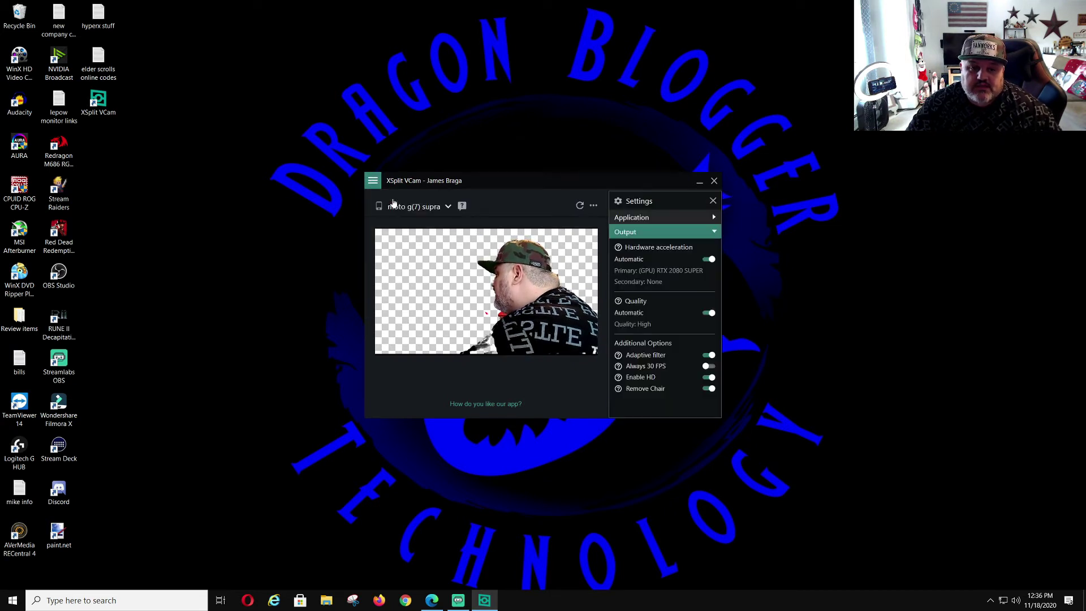
{"action": "left_click", "coordinate": [709, 260]}
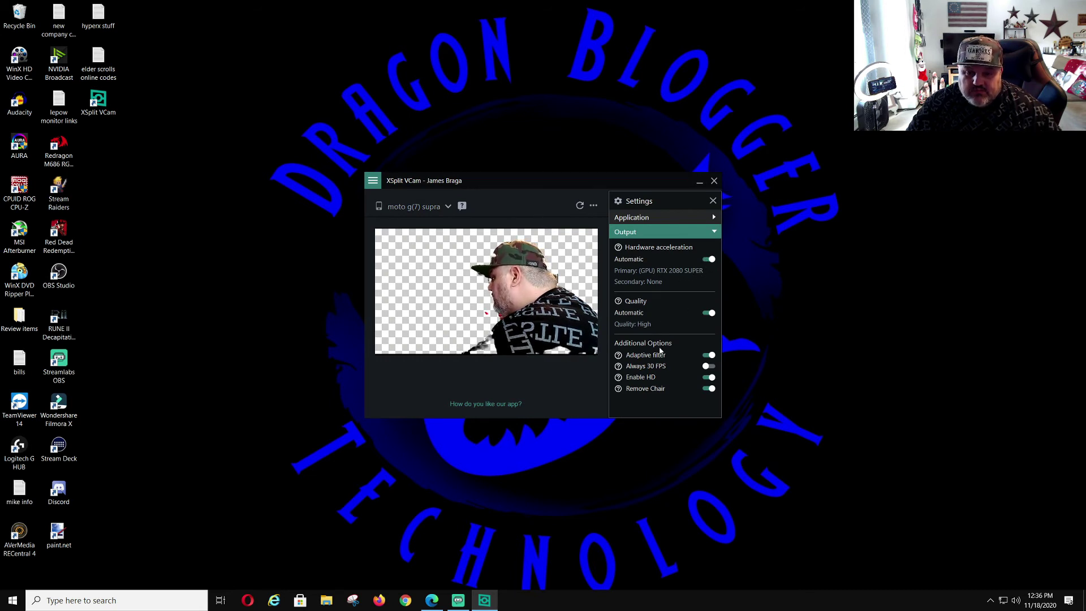
{"action": "left_click", "coordinate": [709, 389]}
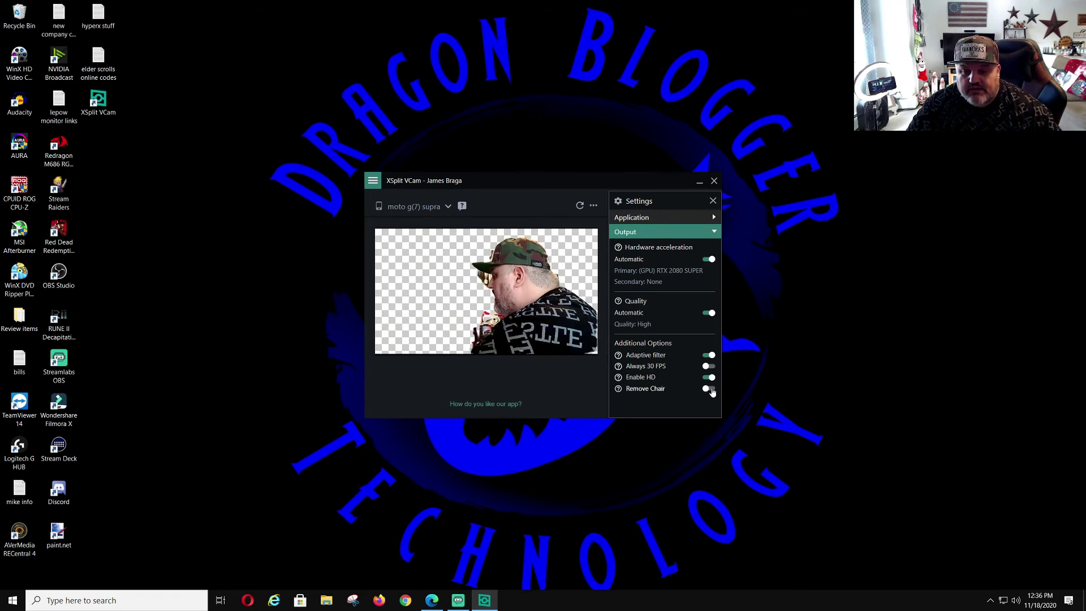
{"action": "left_click", "coordinate": [709, 389]}
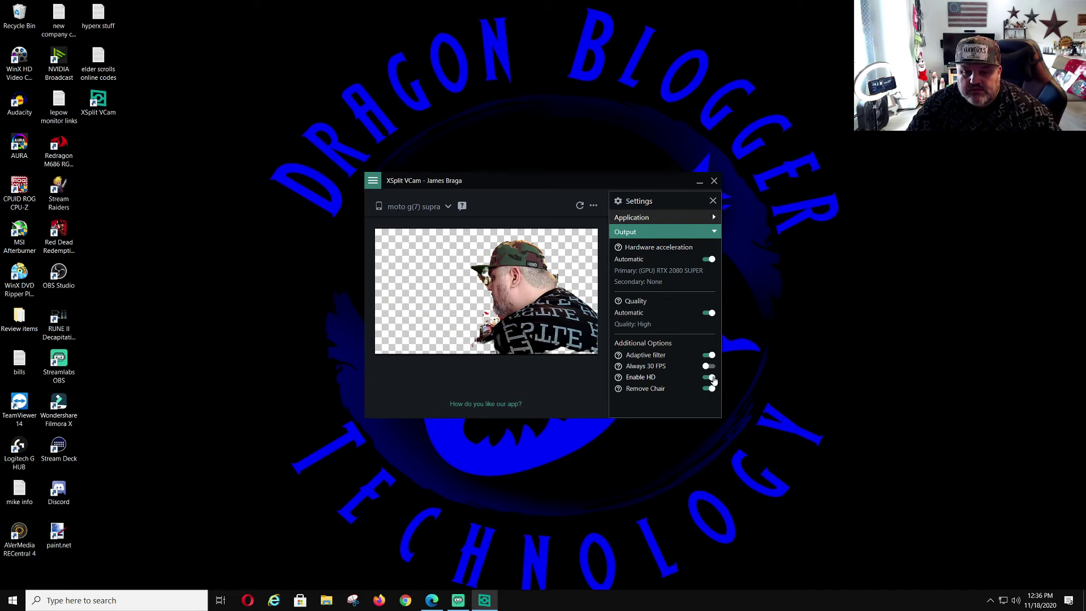
- Disable Automatic quality, try Standard, then set Quality to Highest and close Settings
{"action": "left_click", "coordinate": [708, 313]}
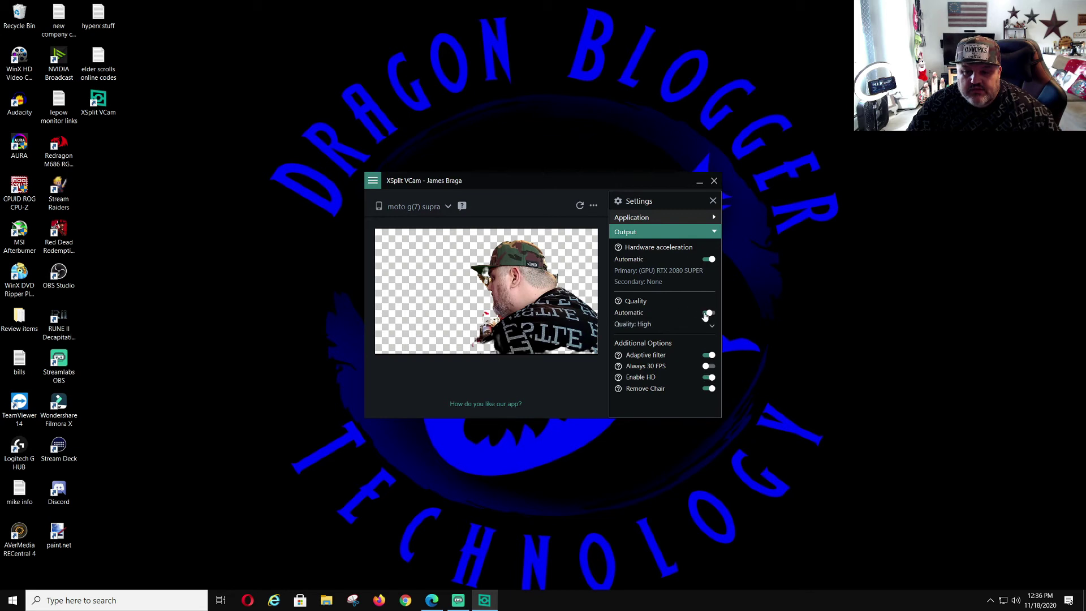
{"action": "left_click", "coordinate": [711, 327]}
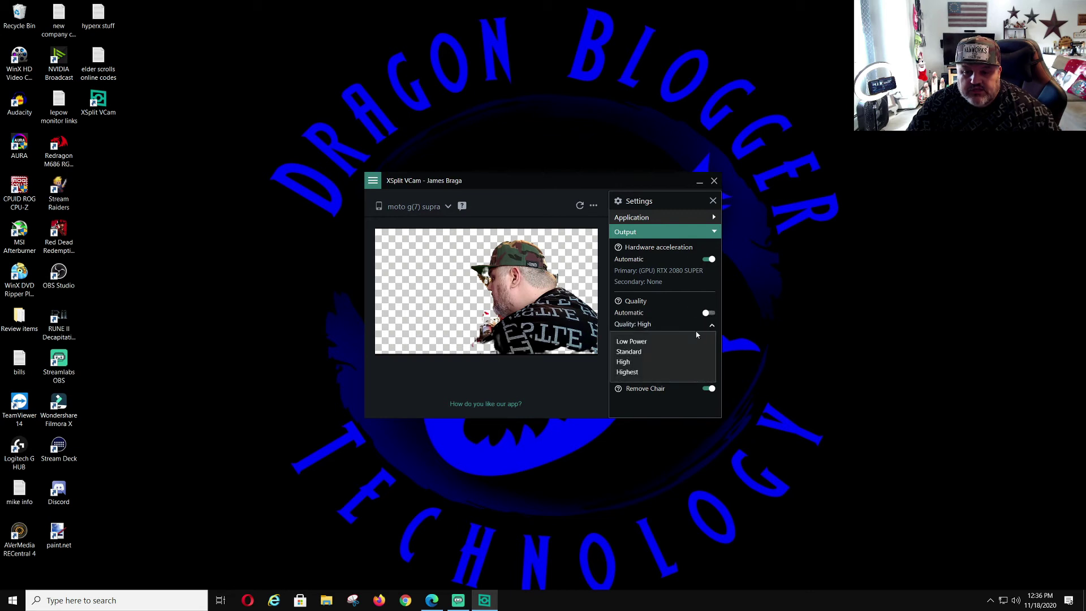
{"action": "left_click", "coordinate": [634, 358]}
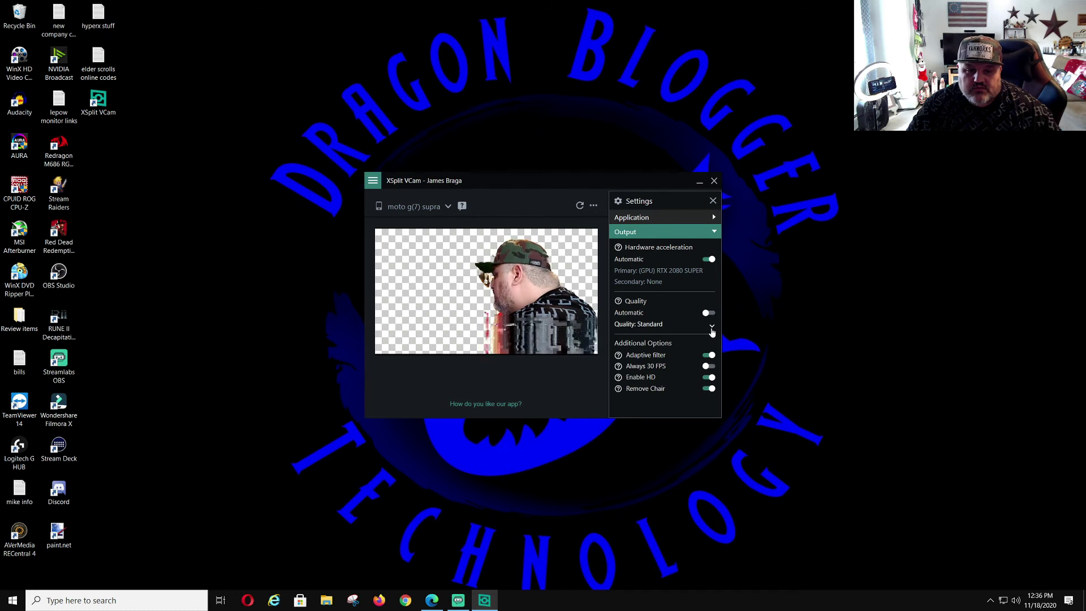
{"action": "left_click", "coordinate": [711, 327]}
{"action": "left_click", "coordinate": [627, 372]}
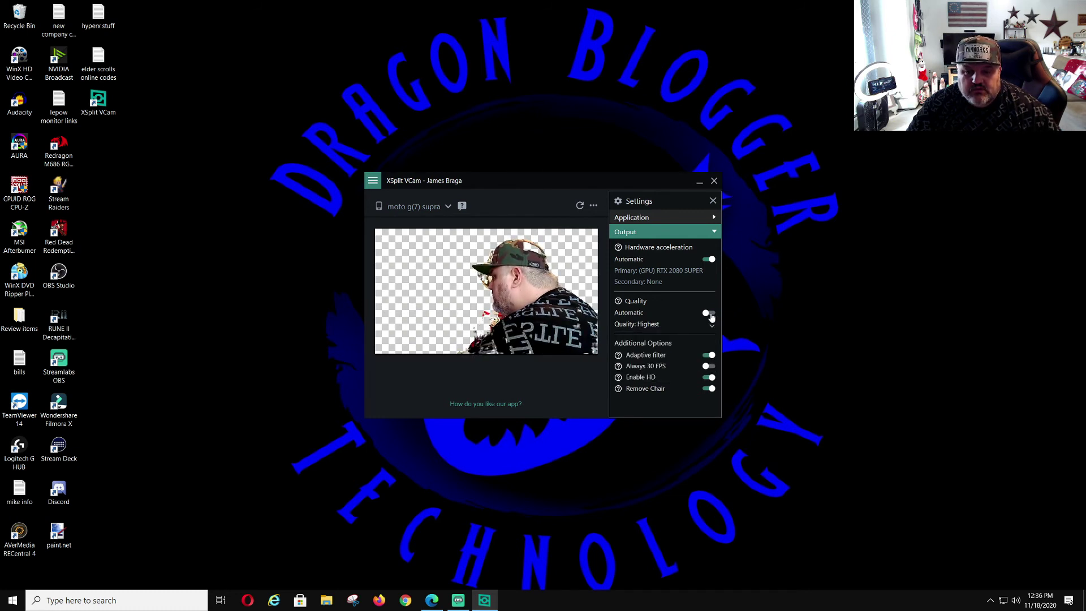
{"action": "left_click", "coordinate": [712, 202]}
- Select Original in the Backgrounds panel to bring back the room behind the person
{"action": "left_click", "coordinate": [639, 230]}
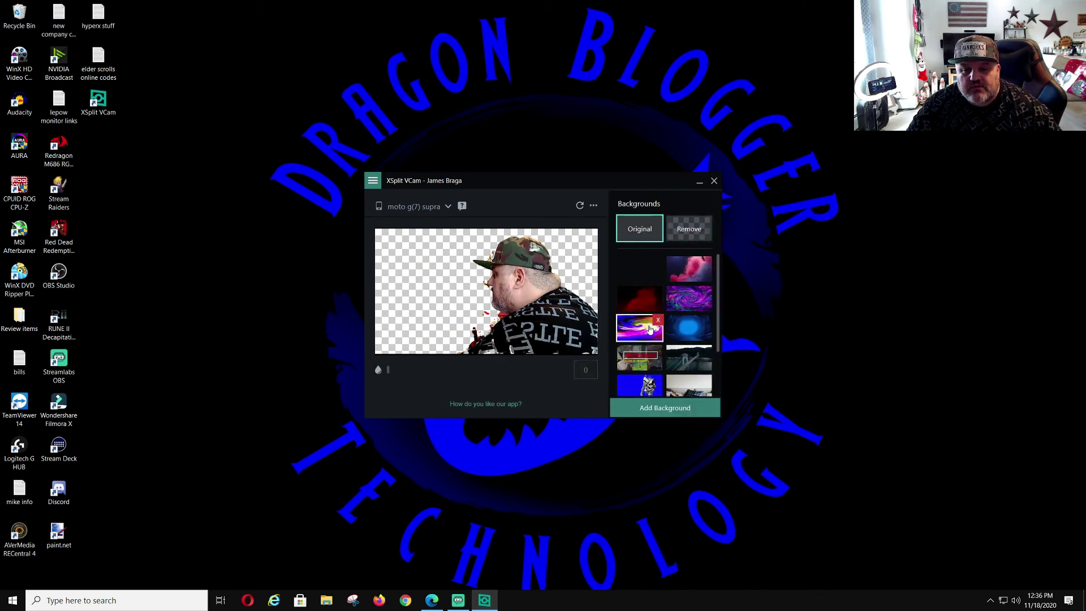
{"action": "left_click", "coordinate": [641, 234]}
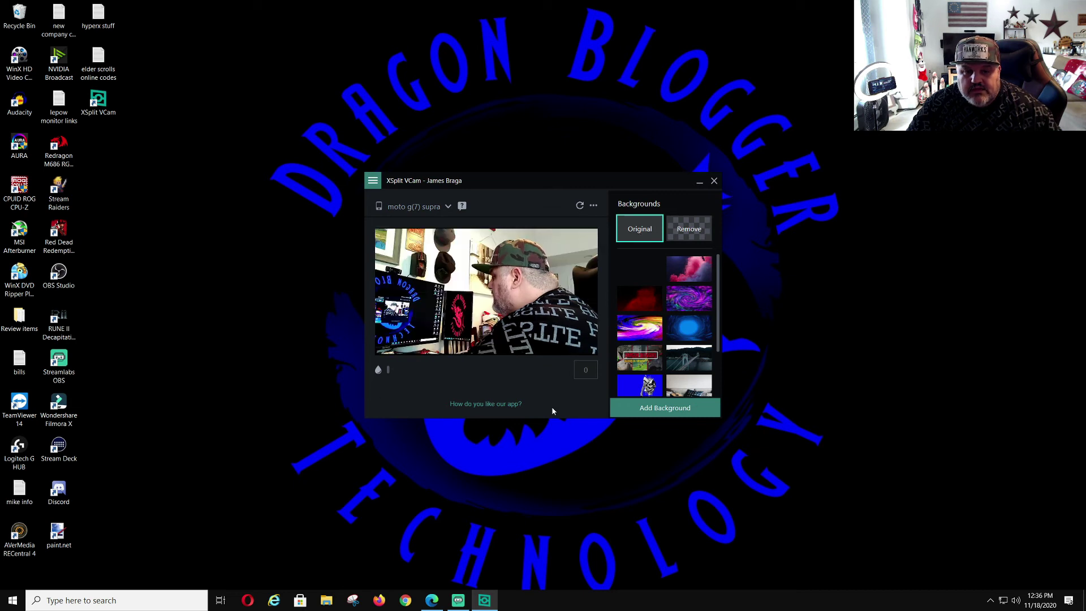